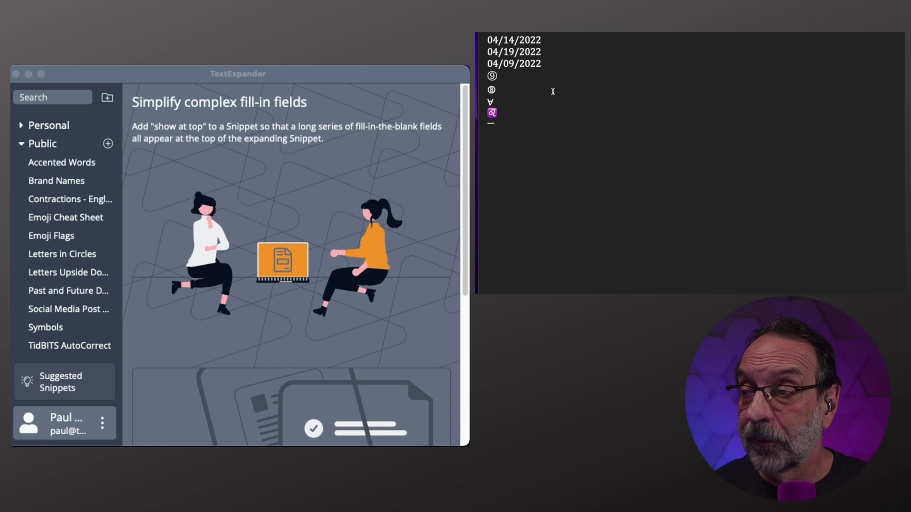
Enter "didn't" and the brand-name snippet "citroen" on separate new lines of the test document.
key(Return)
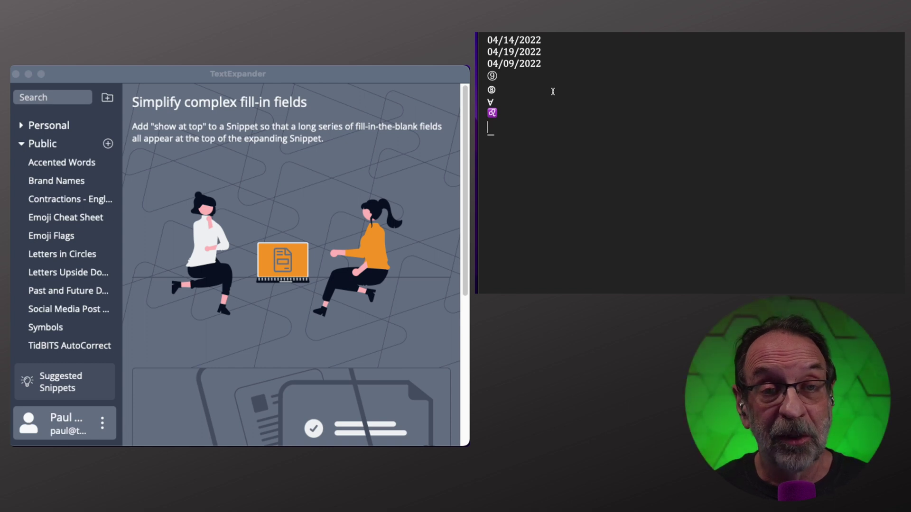
text(didn't)
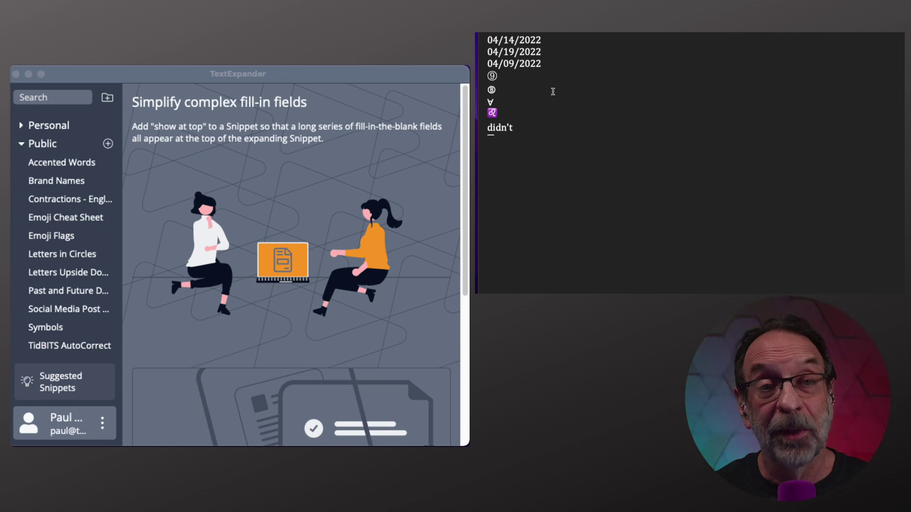
key(Return)
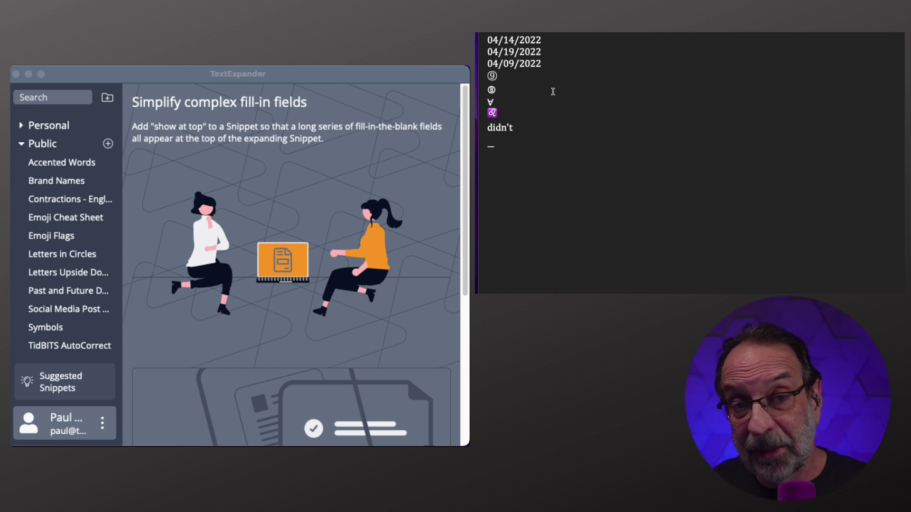
text(ci)
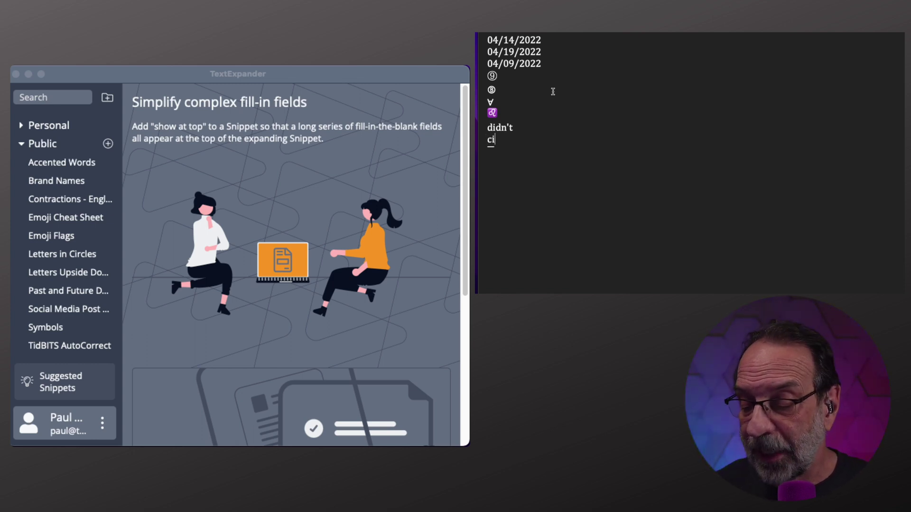
text(troen)
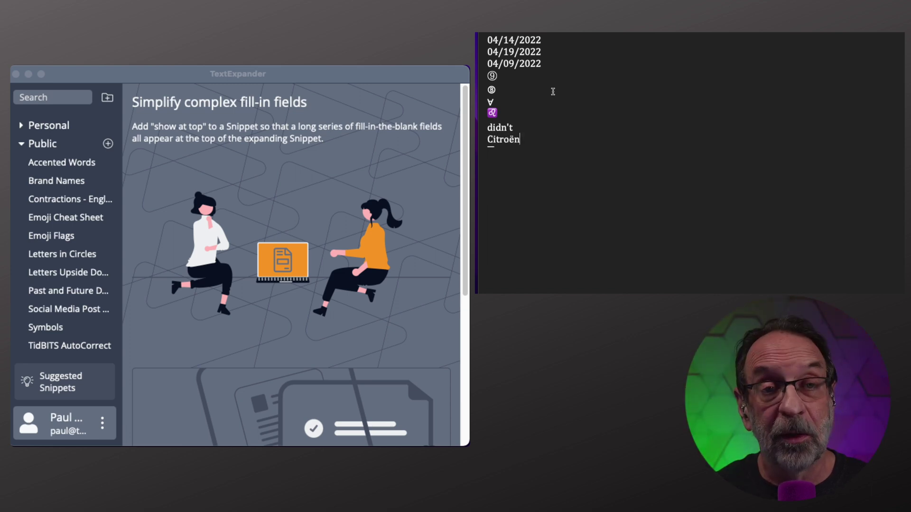
key(Return)
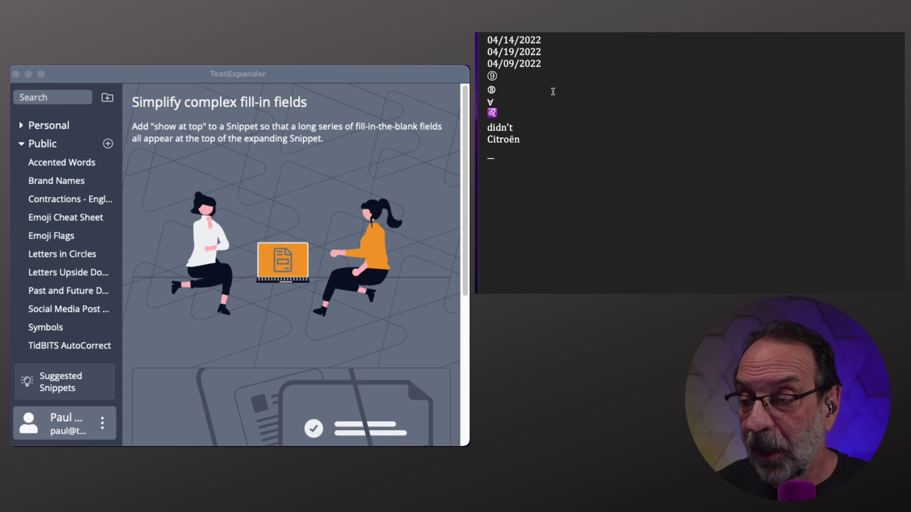
Clear all text from the test document and open the public Social Media Post snippet group.
key(super+a)
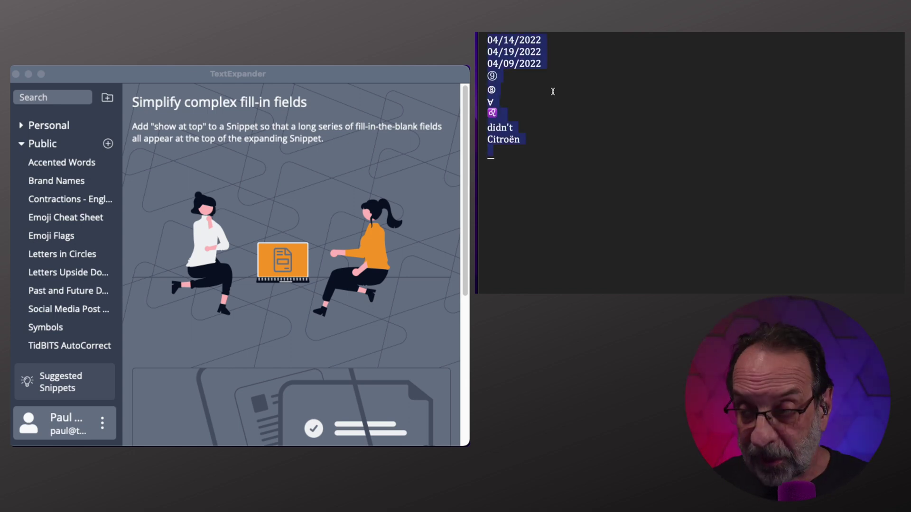
key(BackSpace)
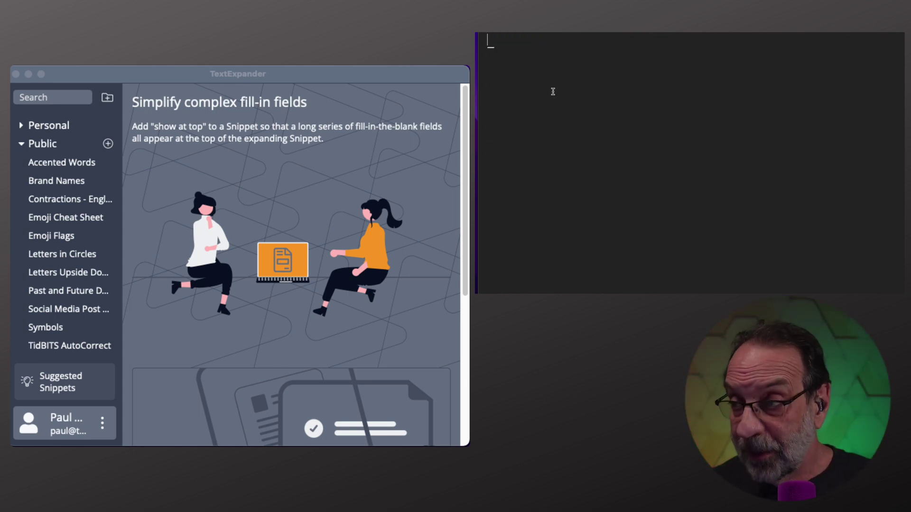
click(41, 313)
click(66, 309)
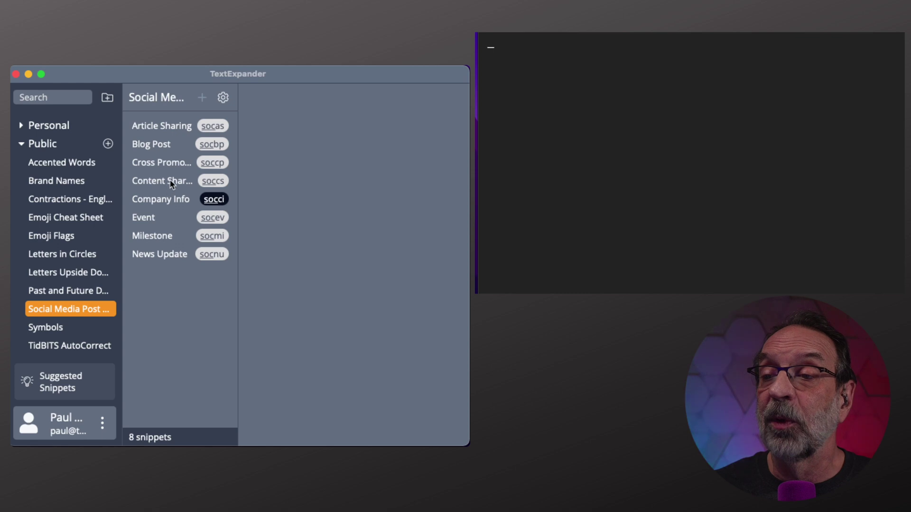
Expand the Content Sharing snippet "soccs" in the document and move its fill-in window over the TextExpander window.
click(508, 91)
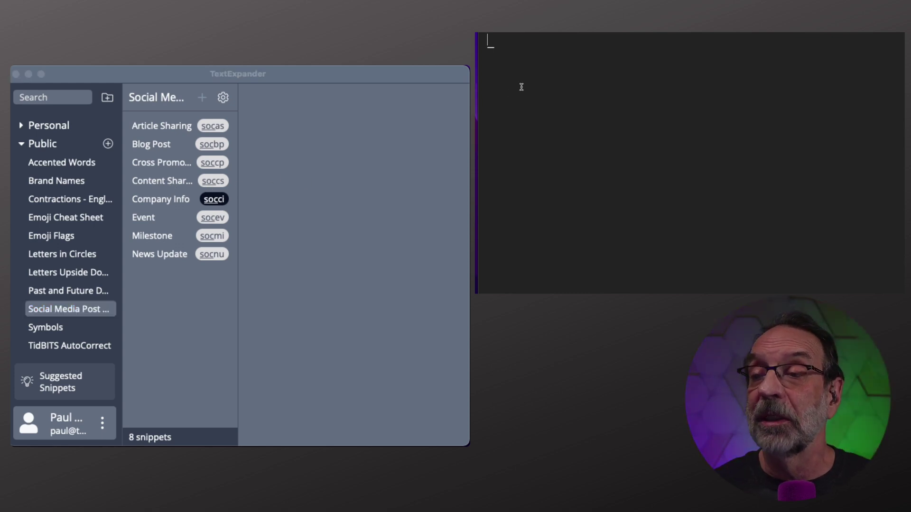
text(soccs)
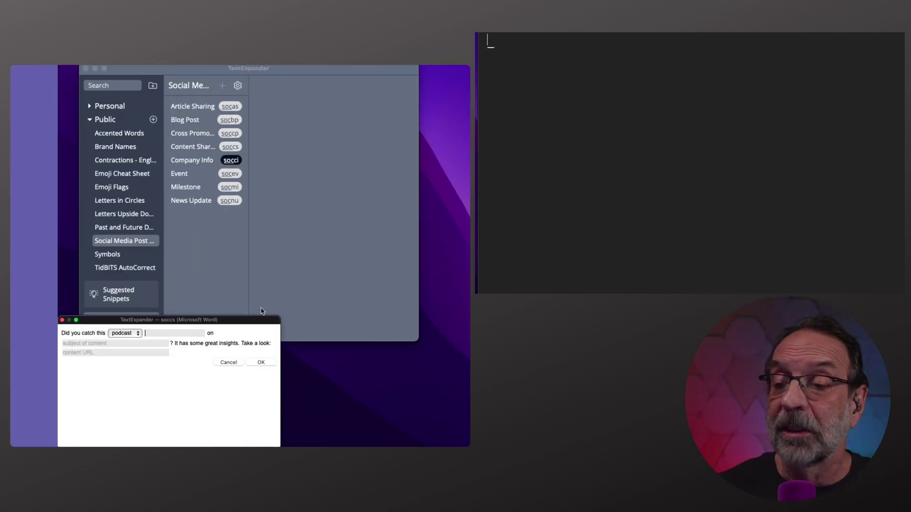
drag(231, 320, 308, 220)
drag(317, 271, 342, 138)
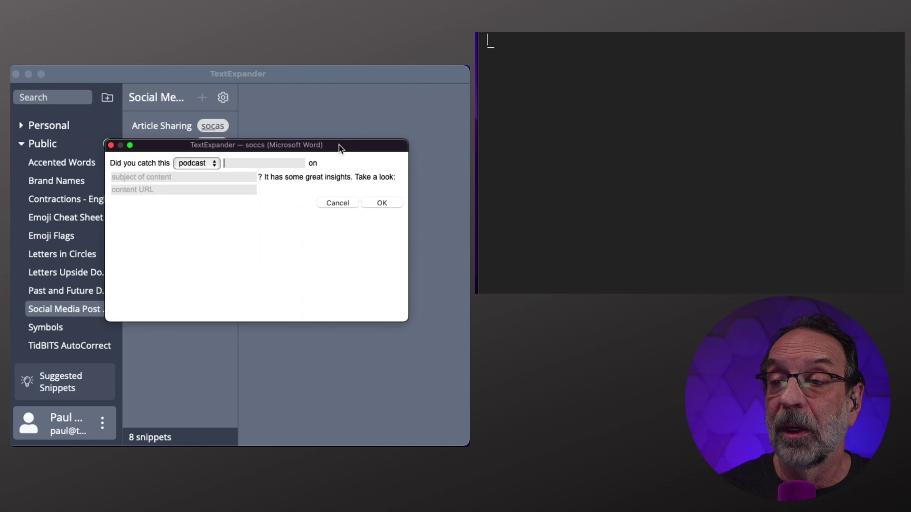
Choose video as the content type and fill the blank after it with "Mr Moderator".
click(206, 164)
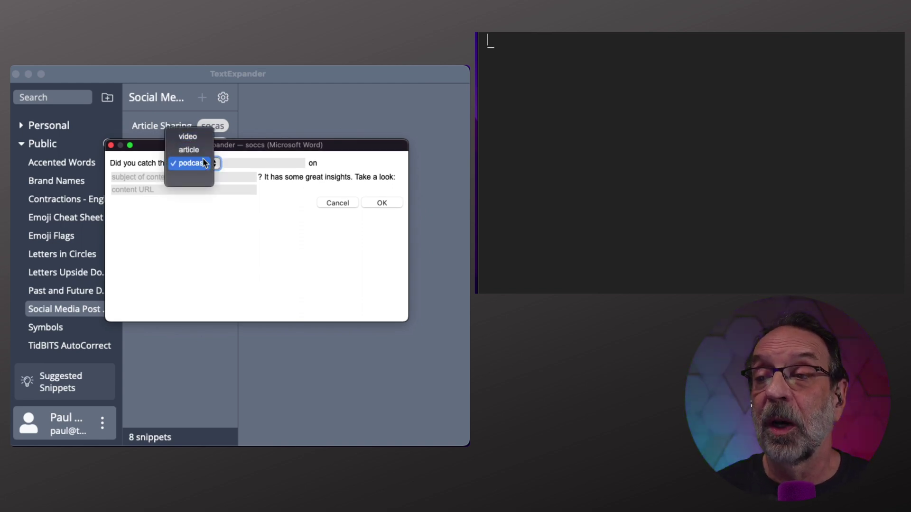
click(189, 136)
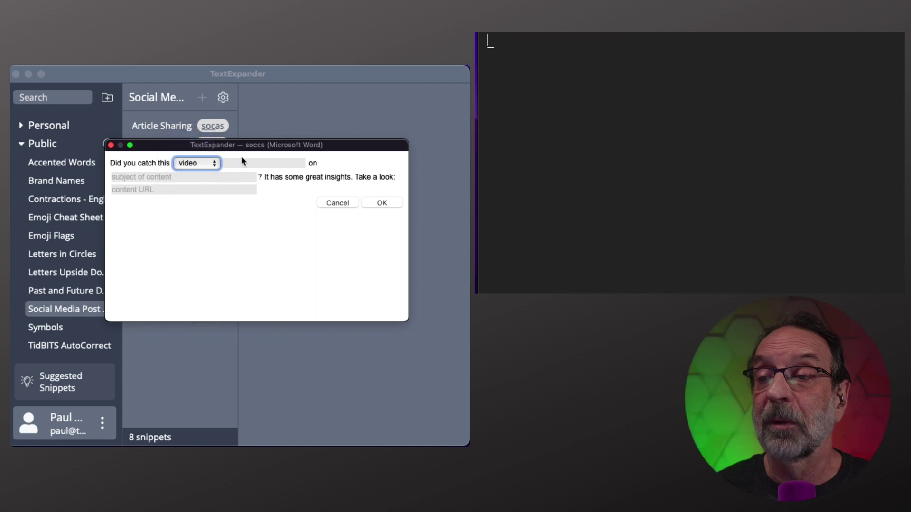
click(266, 167)
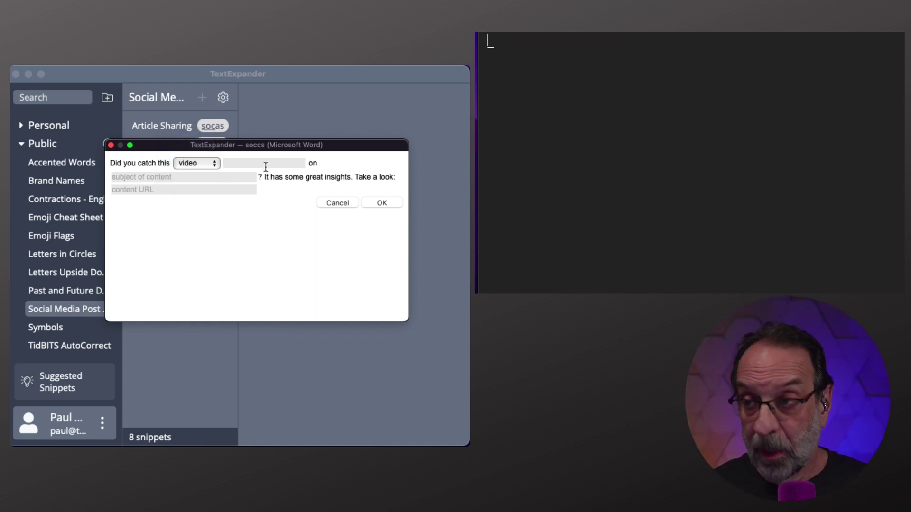
text(Mo)
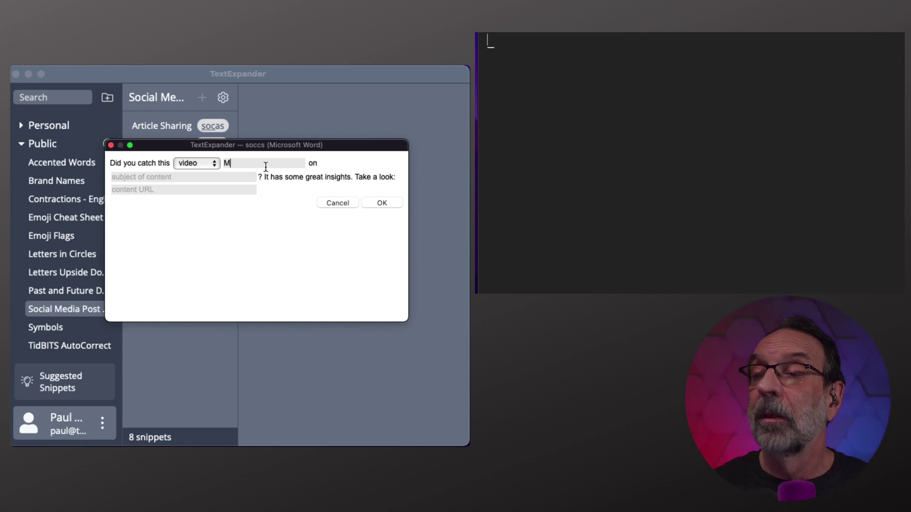
key(BackSpace)
key(BackSpace)
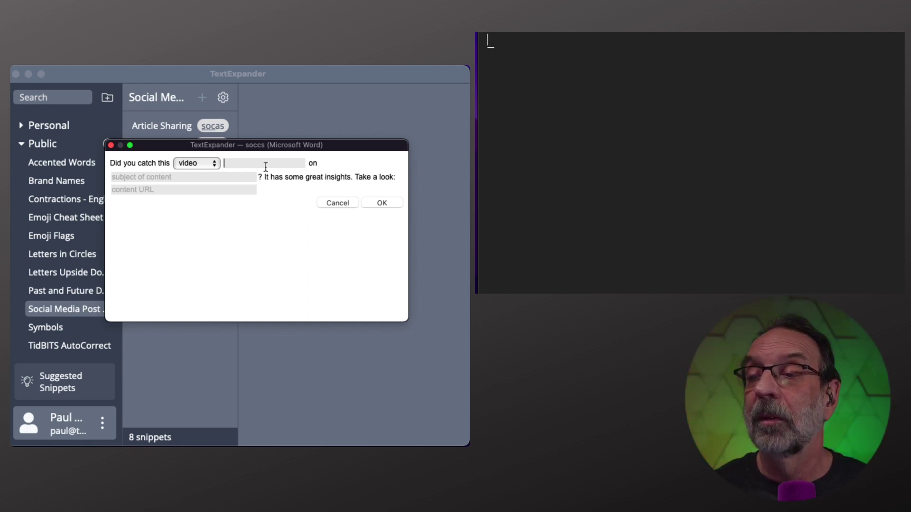
text(Mr Mod)
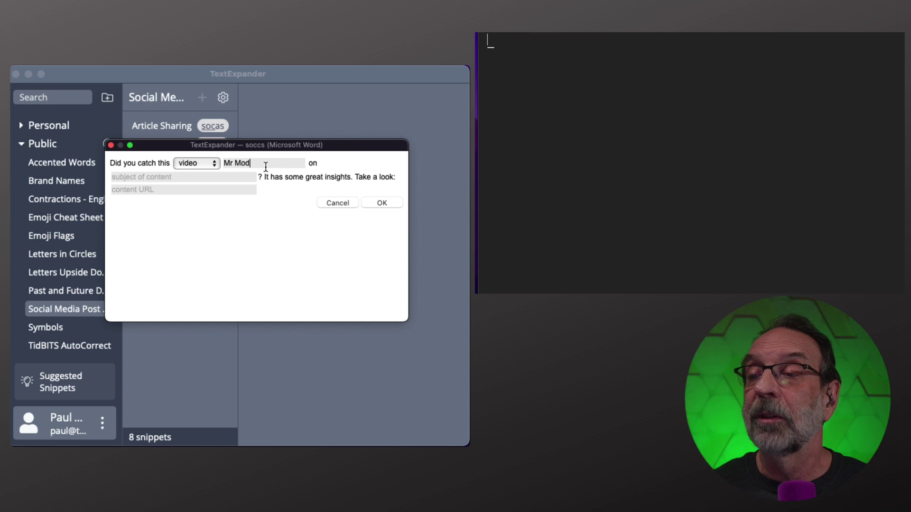
text(erator)
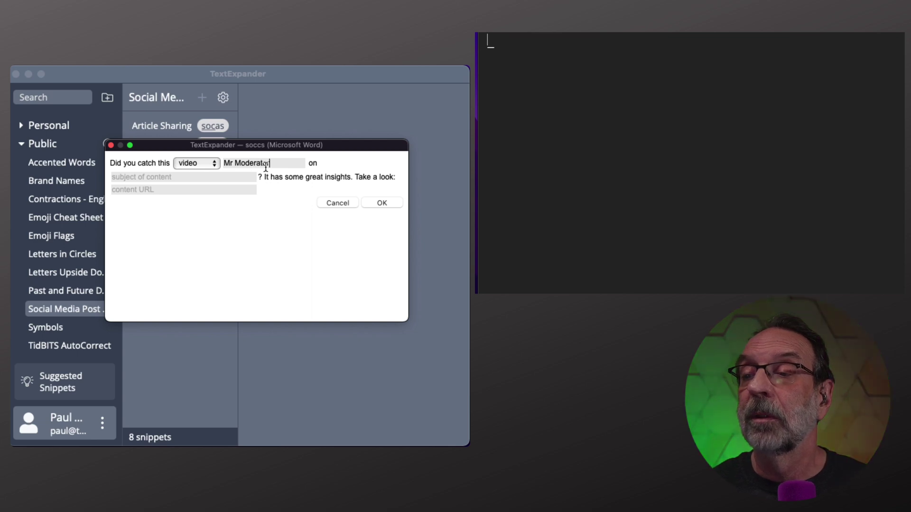
Fill in the subject of content as "moderating".
key(Tab)
text(mode)
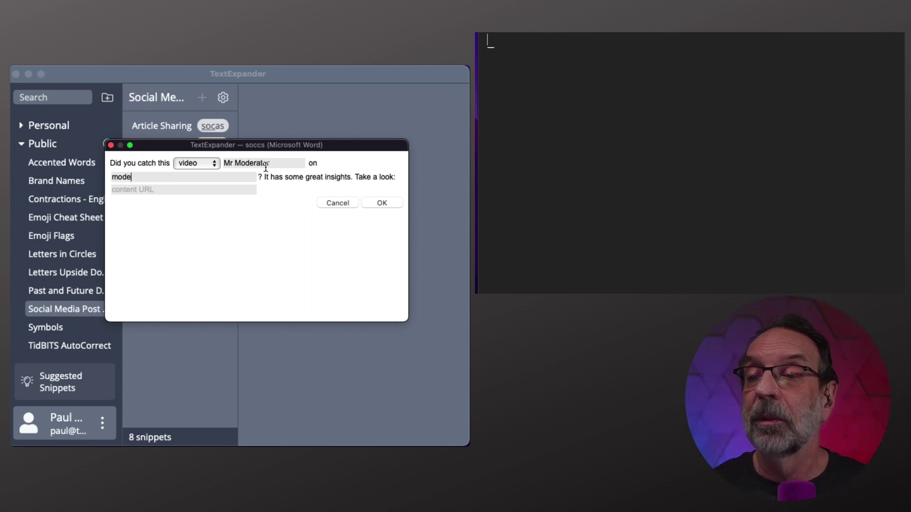
text(rating)
key(Tab)
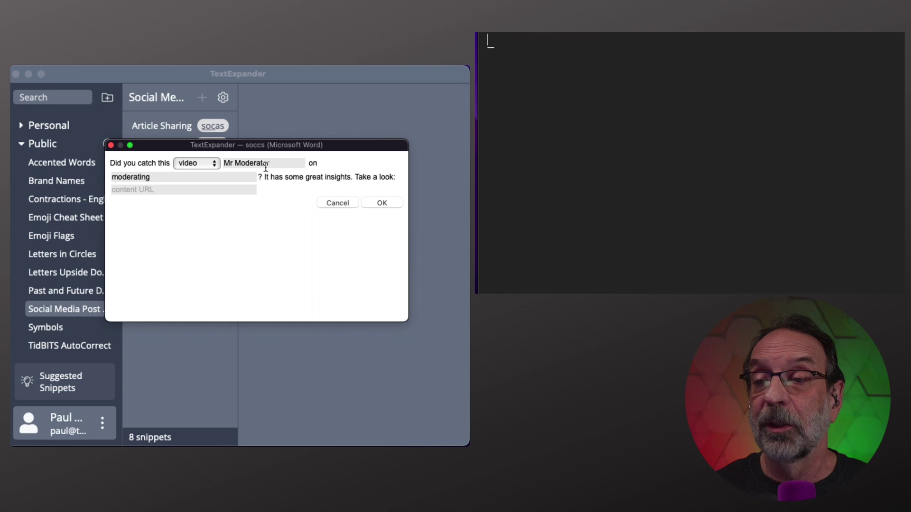
Fill in the content URL as "the url here" and insert the completed snippet into the document.
text(the rub her)
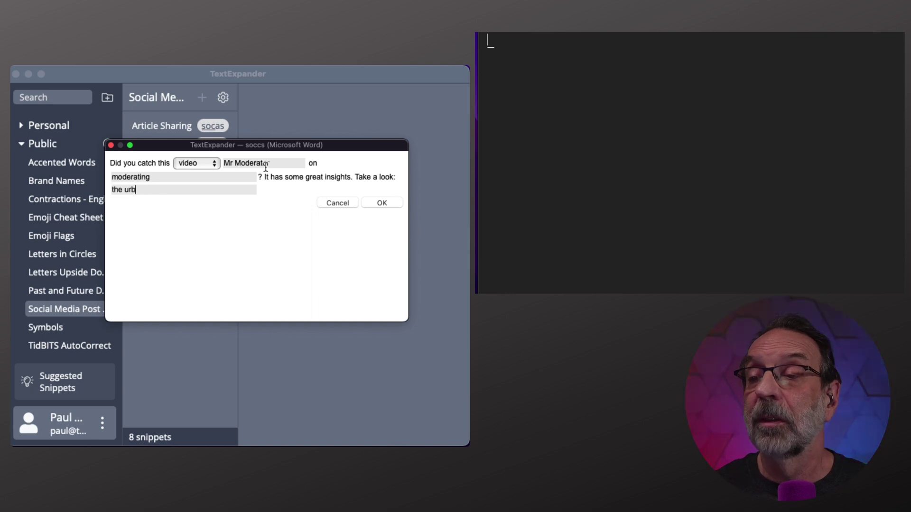
text(e)
key(BackSpace)
key(BackSpace)
key(BackSpace)
key(BackSpace)
key(BackSpace)
key(BackSpace)
key(BackSpace)
key(BackSpace)
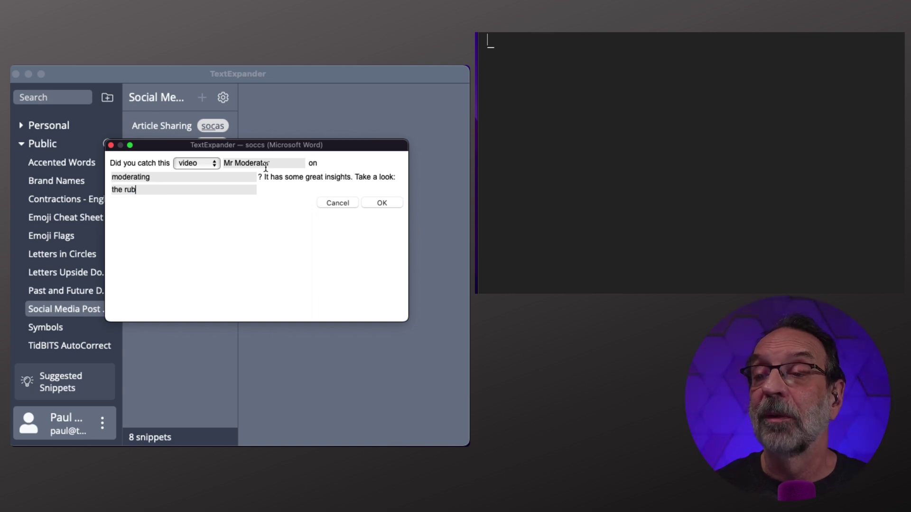
text(url)
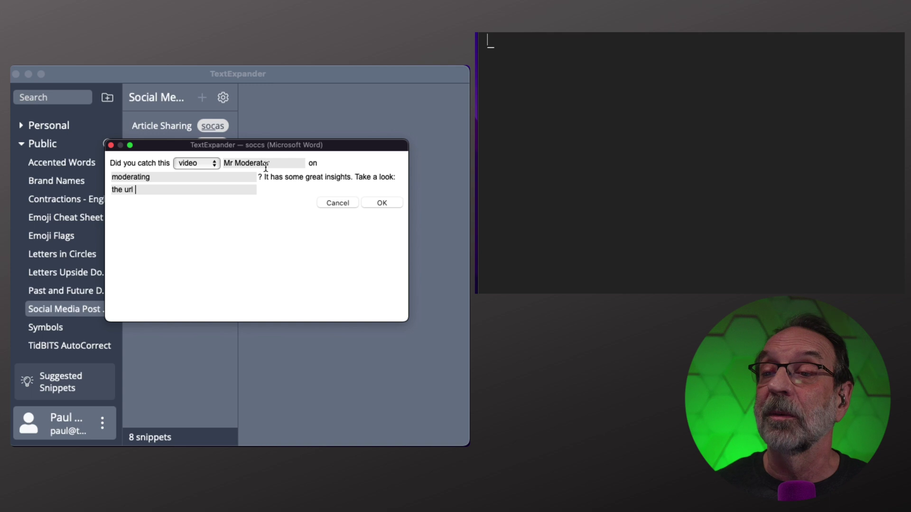
text(here)
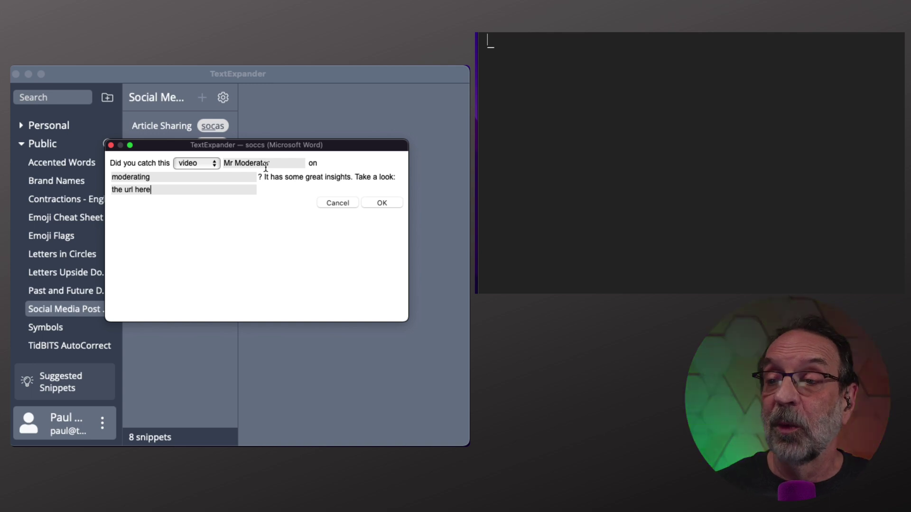
click(383, 204)
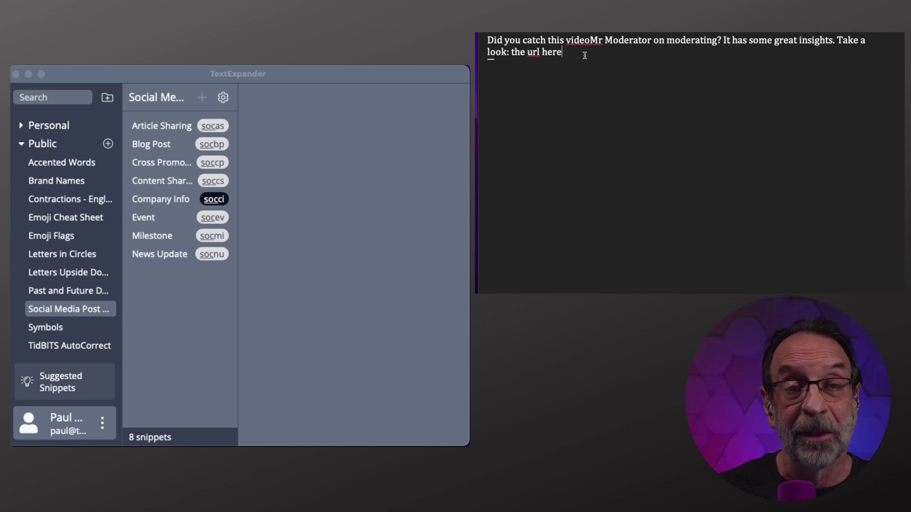
Clear the expanded text from the document and open the public Symbols snippet group.
key(super+a)
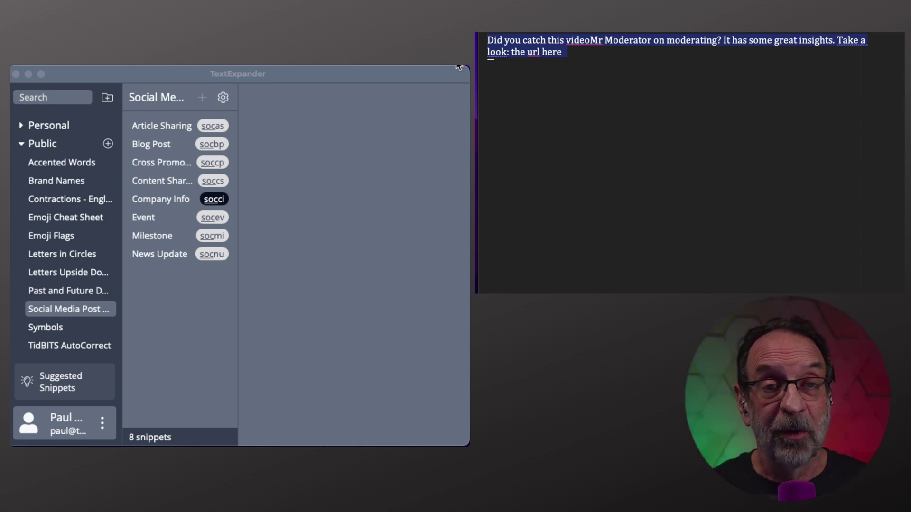
key(BackSpace)
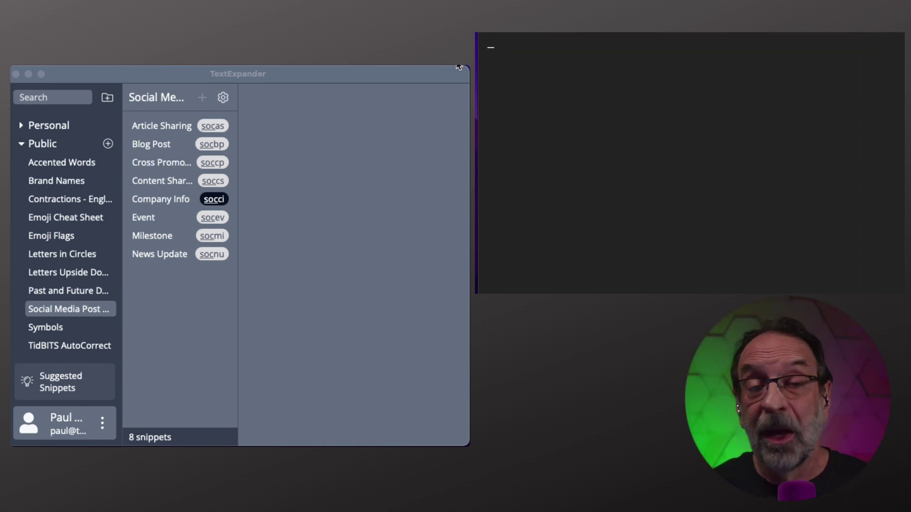
click(44, 327)
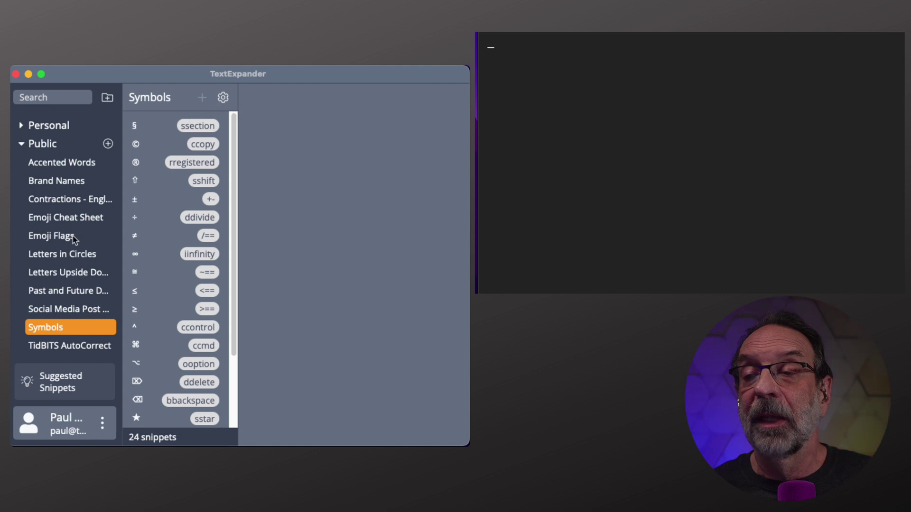
Collapse the Public groups, expand the Personal ones and look through the snippets in the Doc Rock group.
click(20, 143)
click(20, 125)
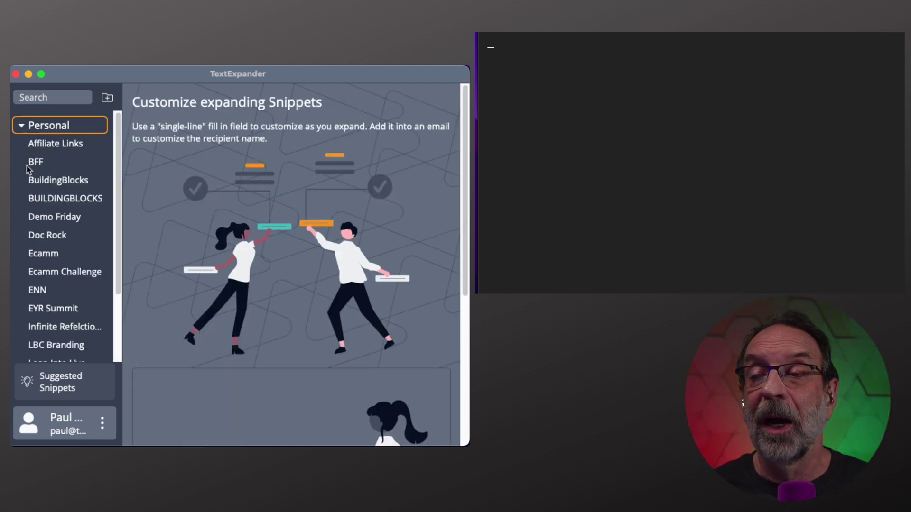
click(50, 236)
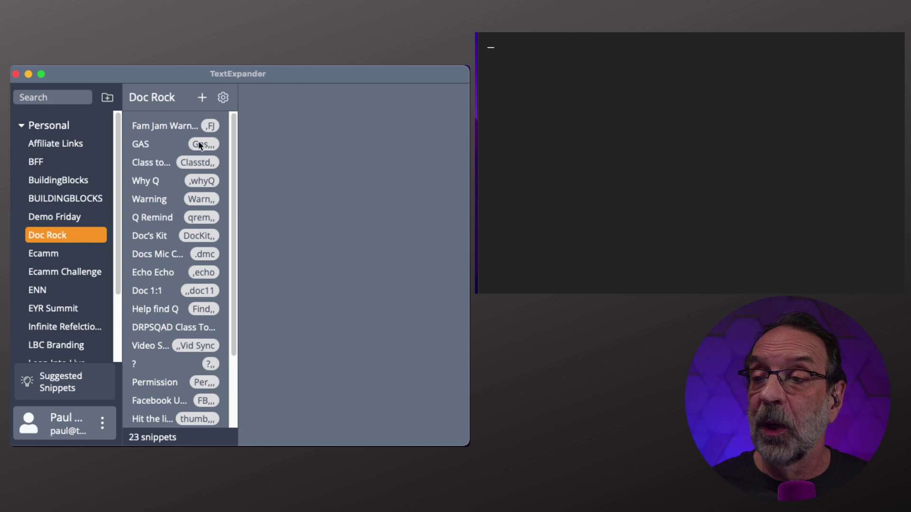
scroll(203, 168, down, 2)
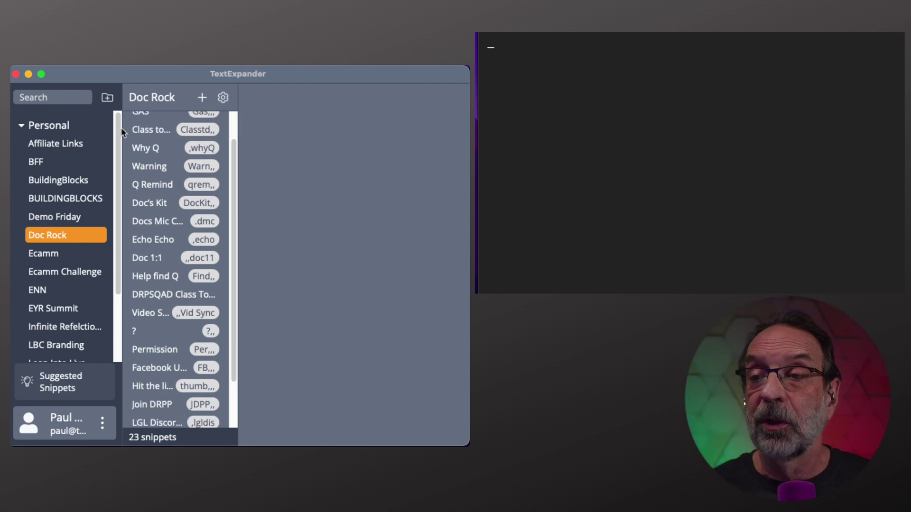
Create a new snippet in the Doc Rock group with the content "Hey this is" followed by the presenter's first name.
click(201, 98)
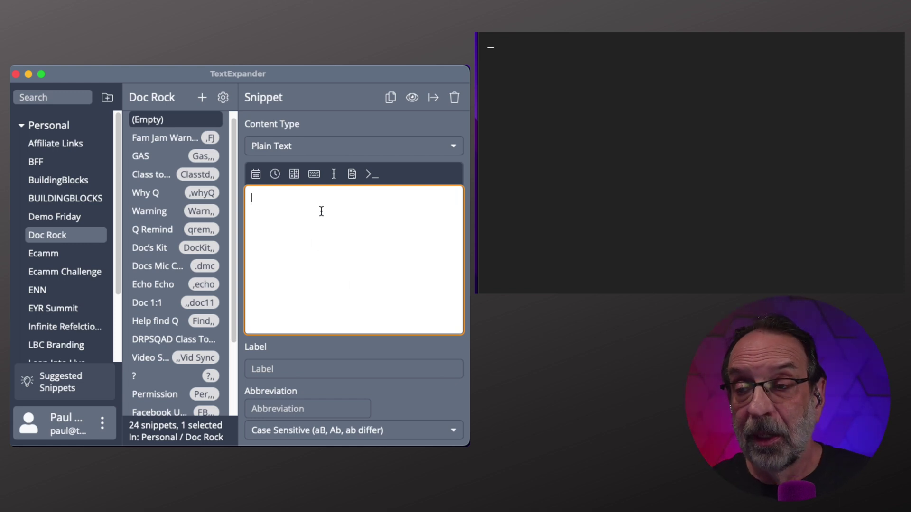
text(Ha)
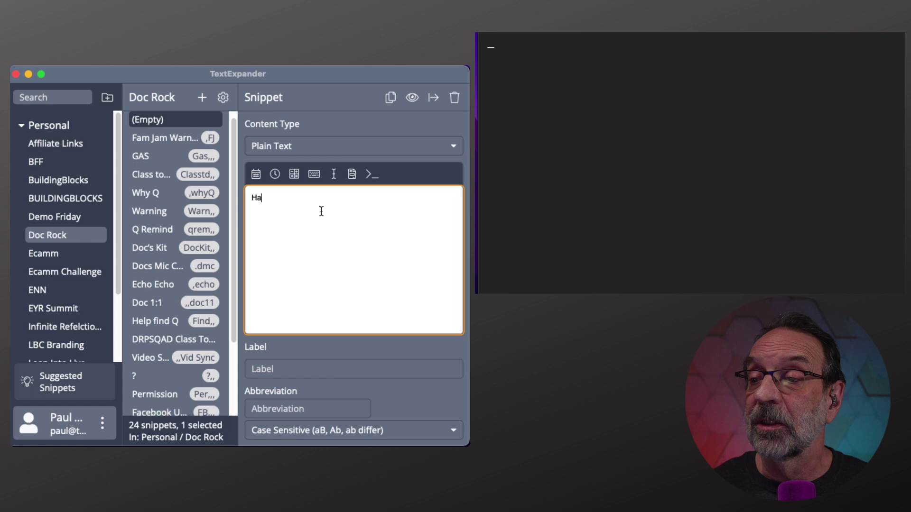
text(d)
key(BackSpace)
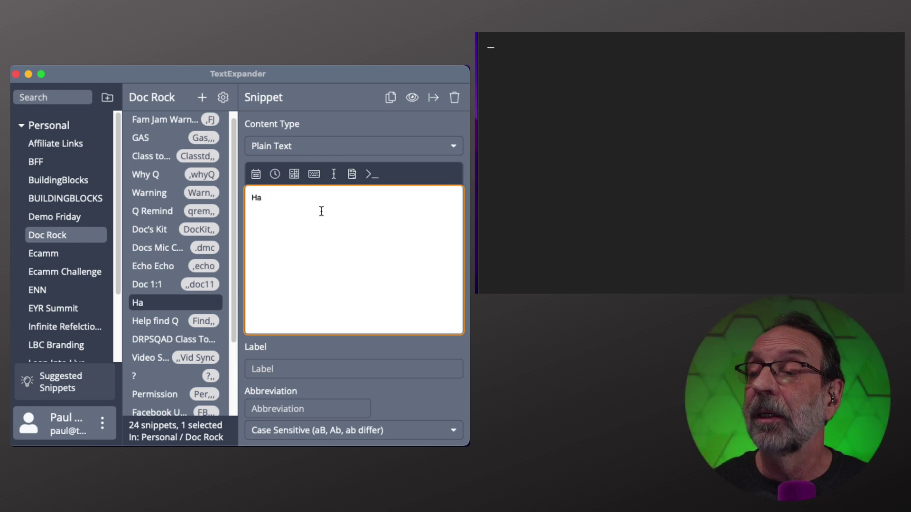
key(BackSpace)
text(ey thi)
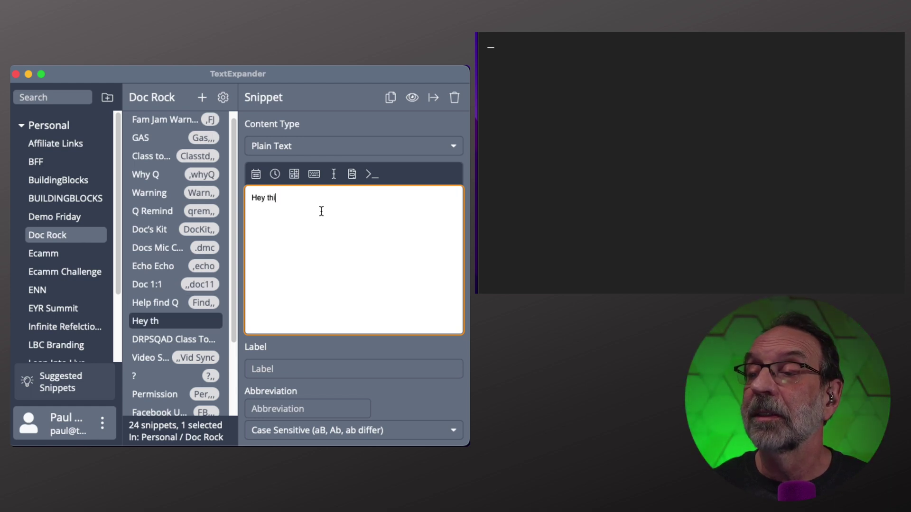
text(s is Paul)
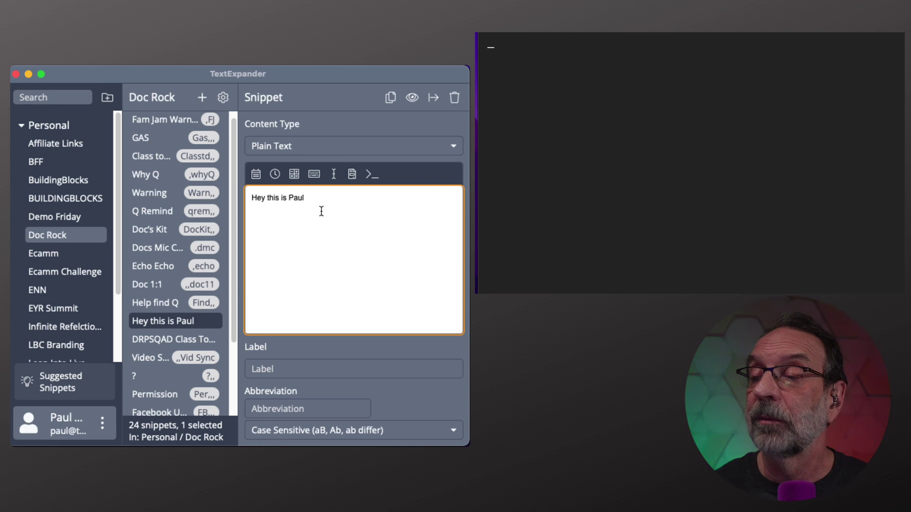
Keep the snippet's content type as Plain Text and add an exclamation mark at the end of its content.
click(266, 411)
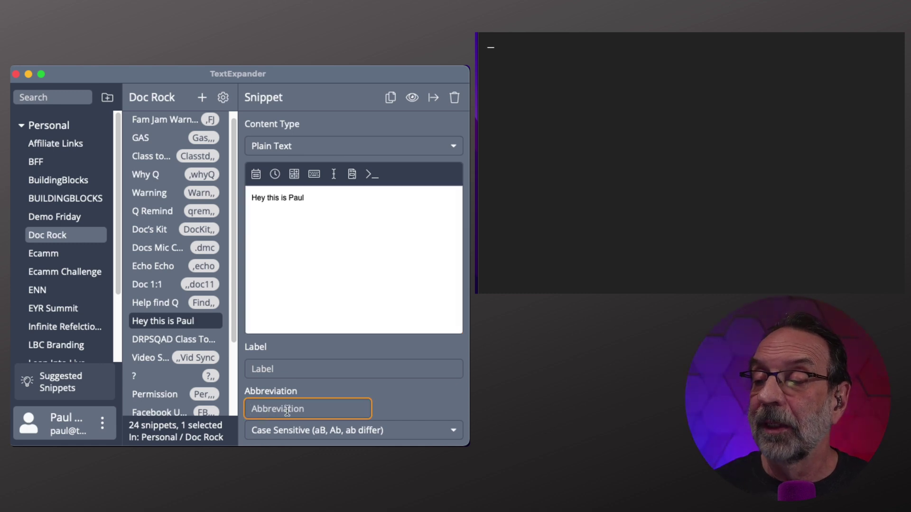
click(290, 146)
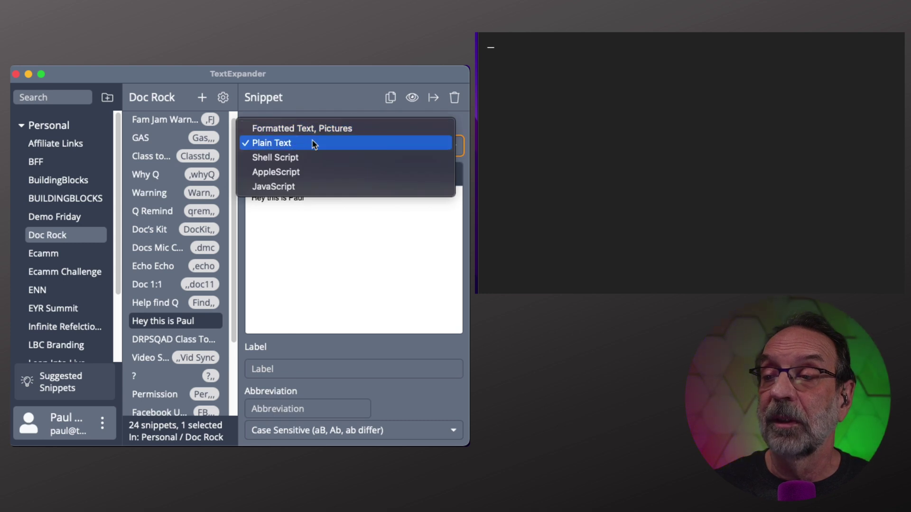
click(286, 145)
click(320, 221)
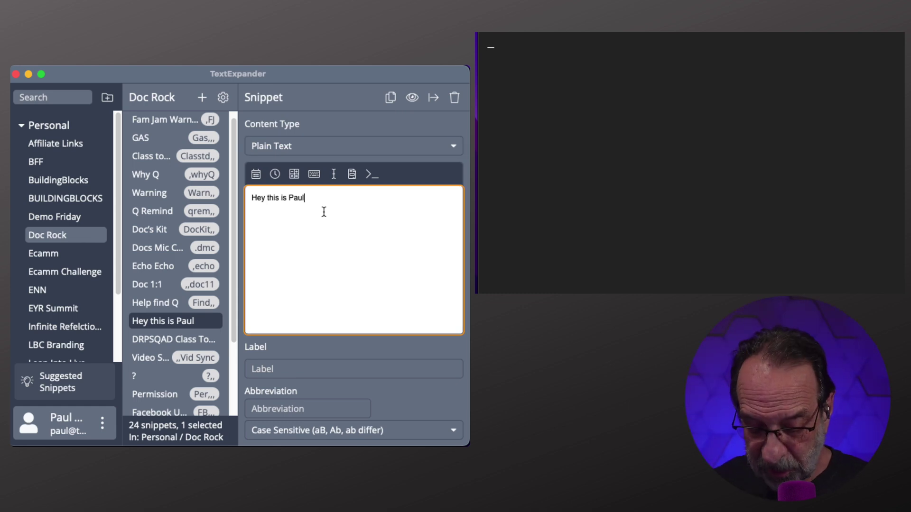
text(!)
Label the new snippet with the presenter's first name and set its abbreviation to ",,p".
click(281, 374)
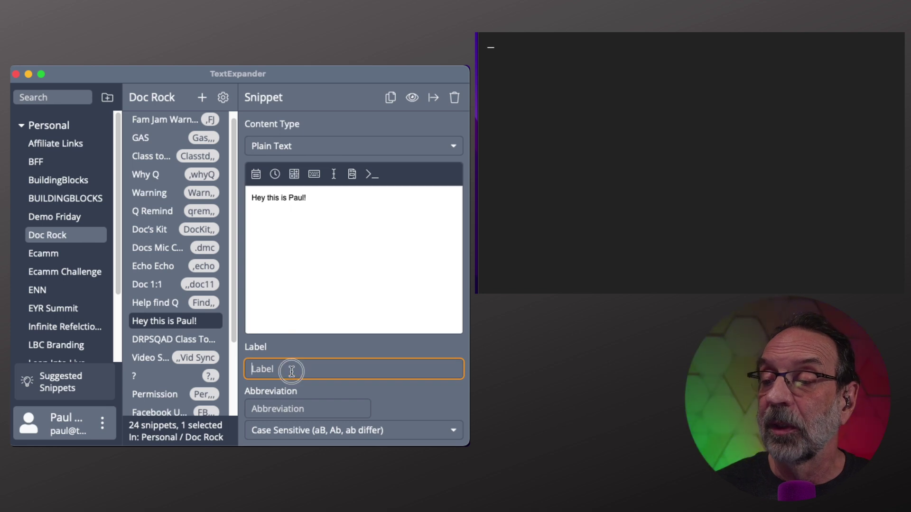
text(Paul)
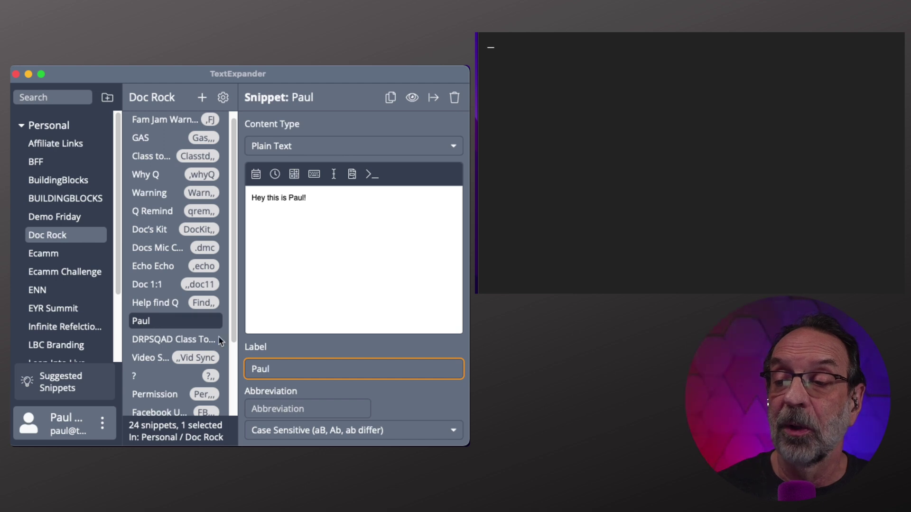
click(278, 410)
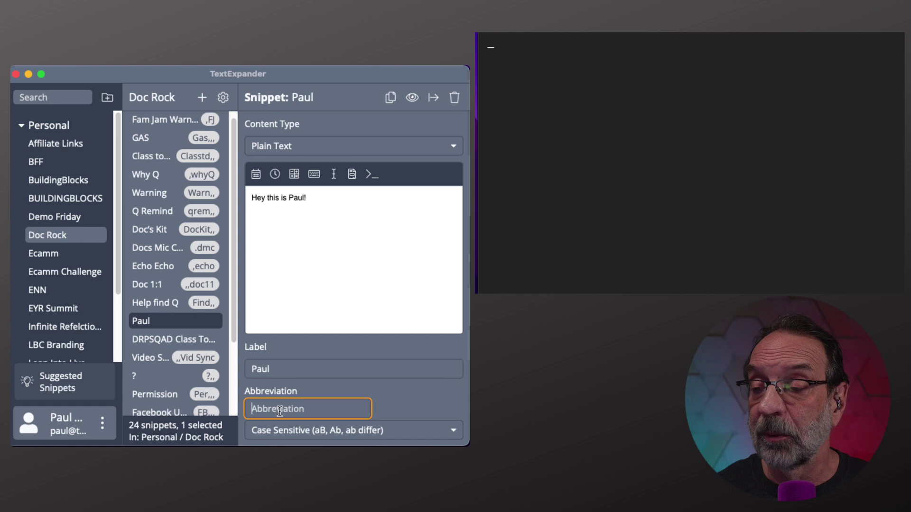
text(,,kp)
key(BackSpace)
key(BackSpace)
text(p)
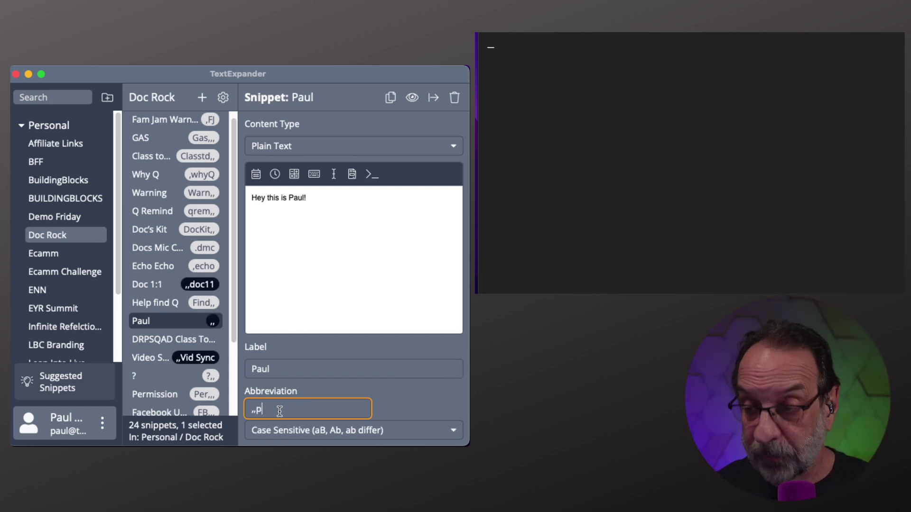
Test the new greeting snippet by expanding the abbreviation ",,p" in the document.
click(524, 95)
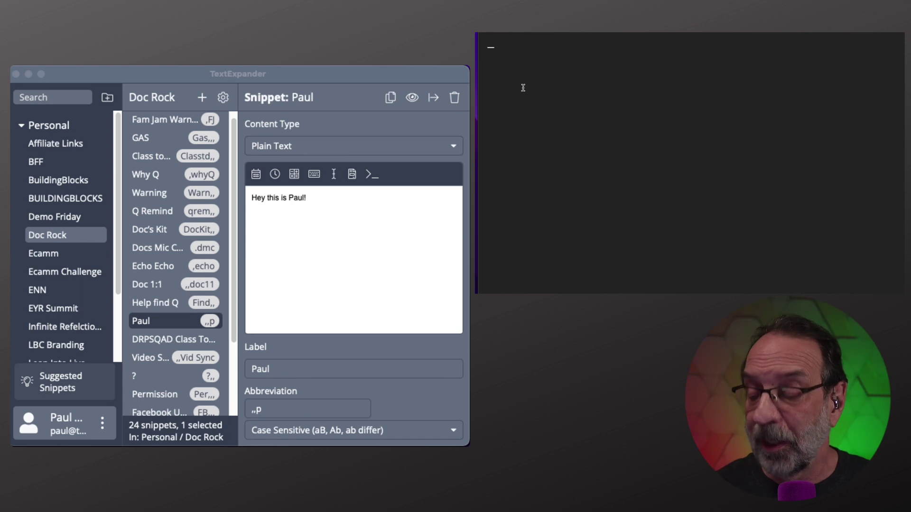
text(,,p)
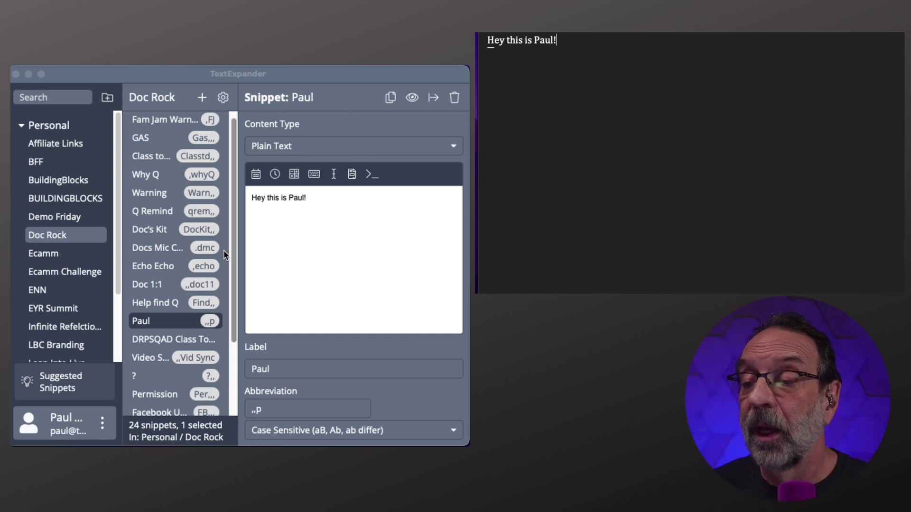
scroll(218, 263, down, 2)
click(319, 198)
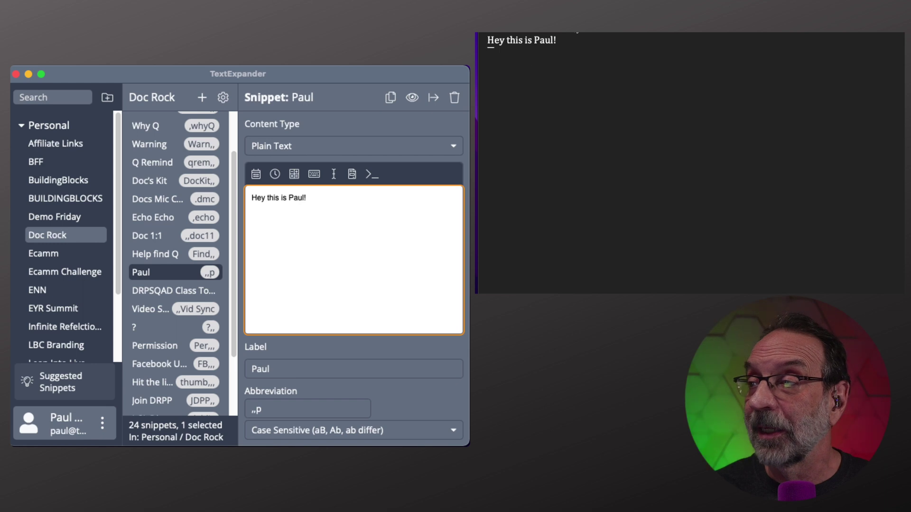
Replace the greeting in the document with the MUTE snippet, using its abbreviation ",mute".
click(571, 39)
drag(563, 46, 488, 41)
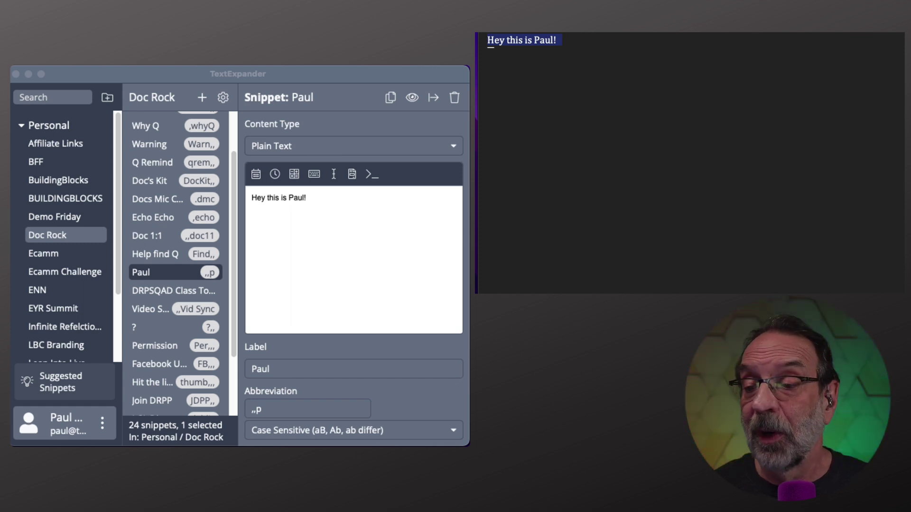
scroll(145, 322, down, 3)
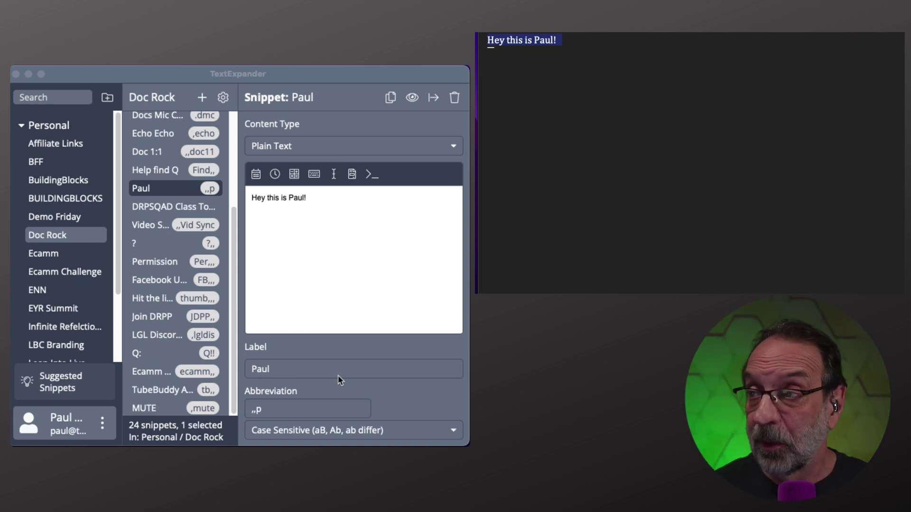
key(BackSpace)
text(,,p)
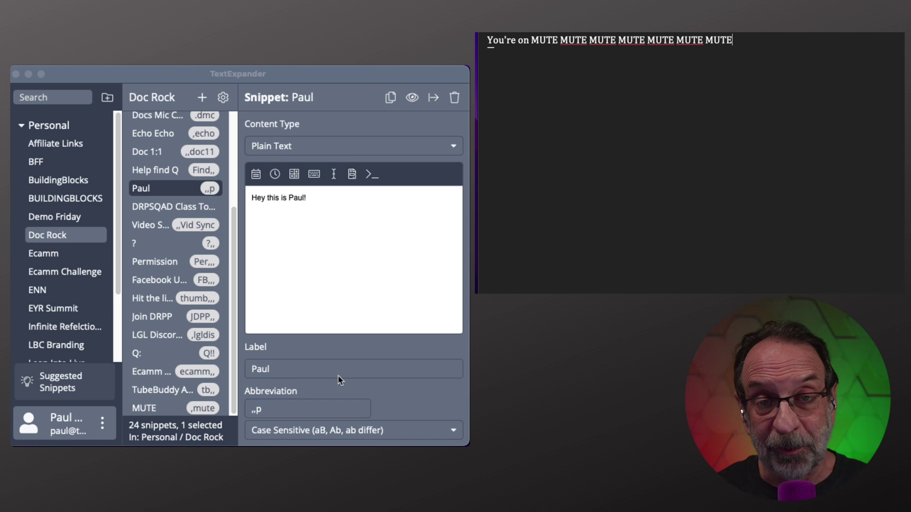
Expand the Warning snippet with "Warn,," below the mute message, leaving a blank line between them.
key(Return)
key(Return)
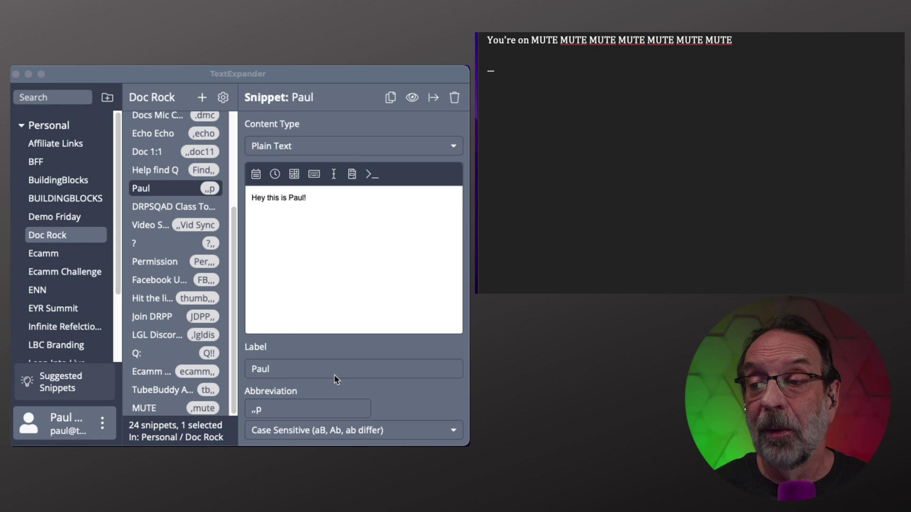
scroll(182, 278, up, 3)
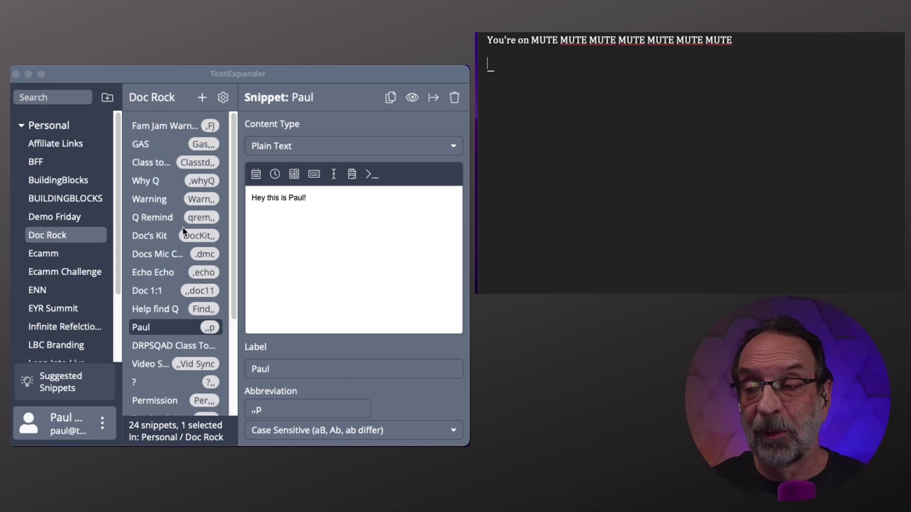
text(Warn)
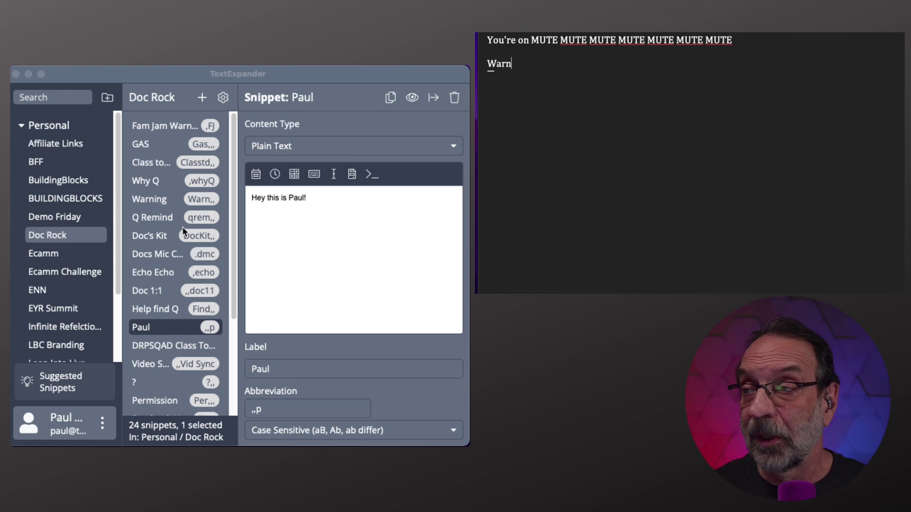
text(,,)
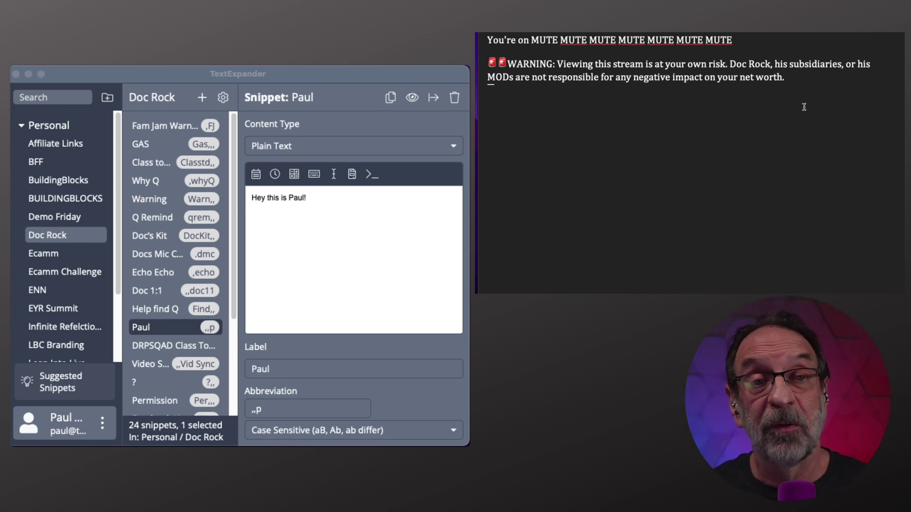
Expand the question-format snippet "Q:" with the abbreviation "Q!!" on a new line below the warning.
key(Return)
text(Q)
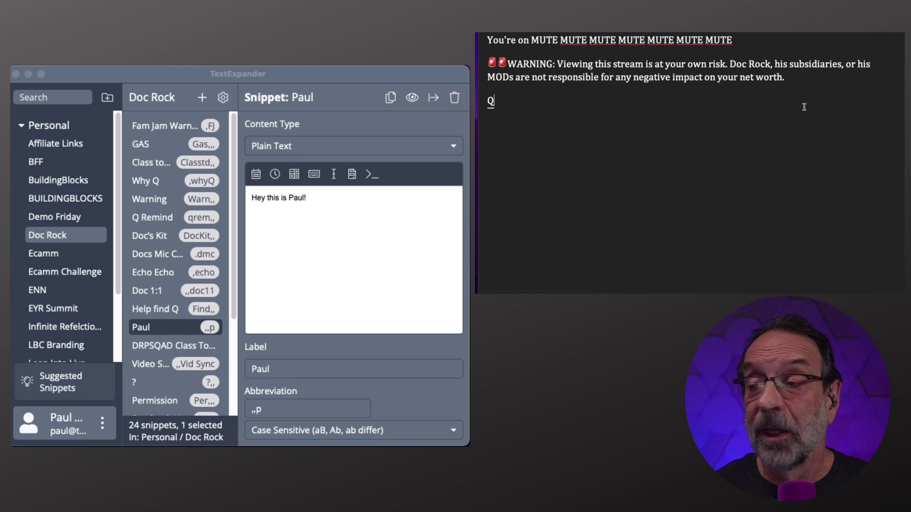
text(??)
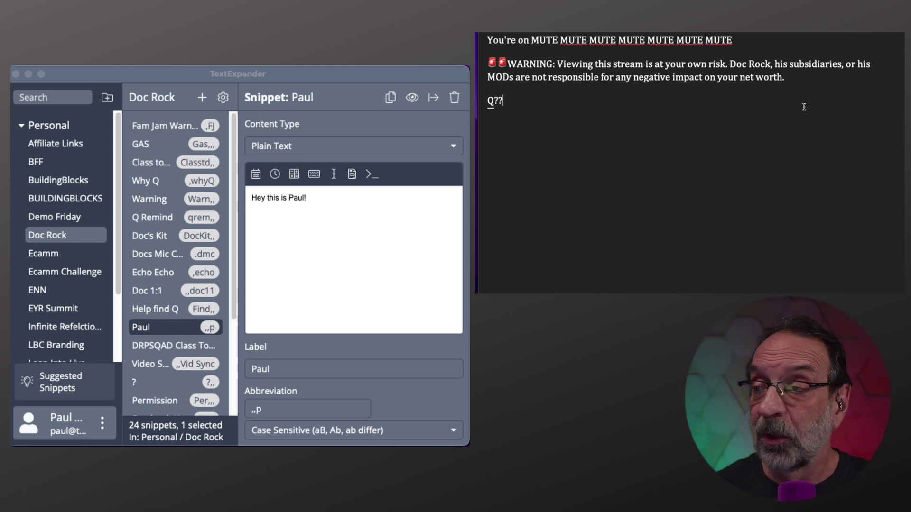
key(BackSpace)
key(BackSpace)
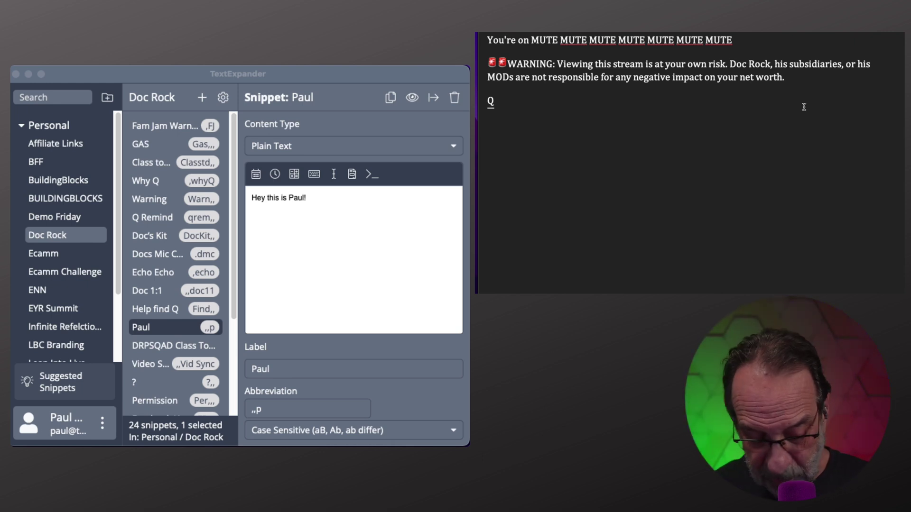
text(!)
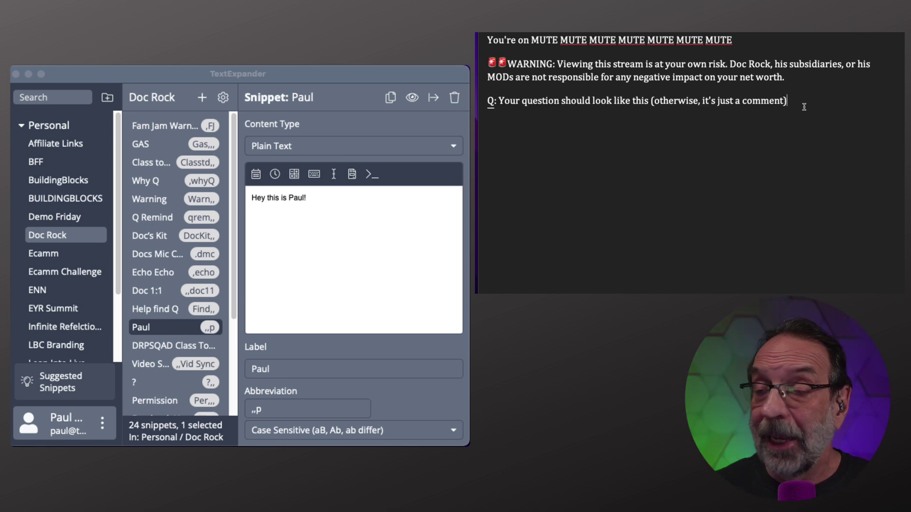